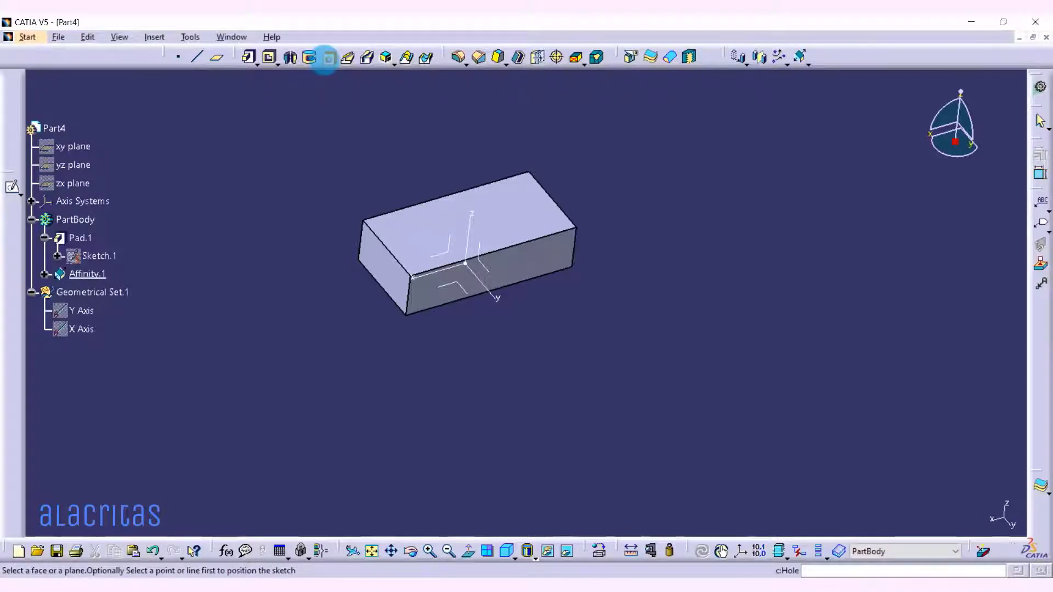
Step: Start a hole on the block's upper face near its front corner, with Blind extension and 10 mm diameter and depth
left_click(411, 236)
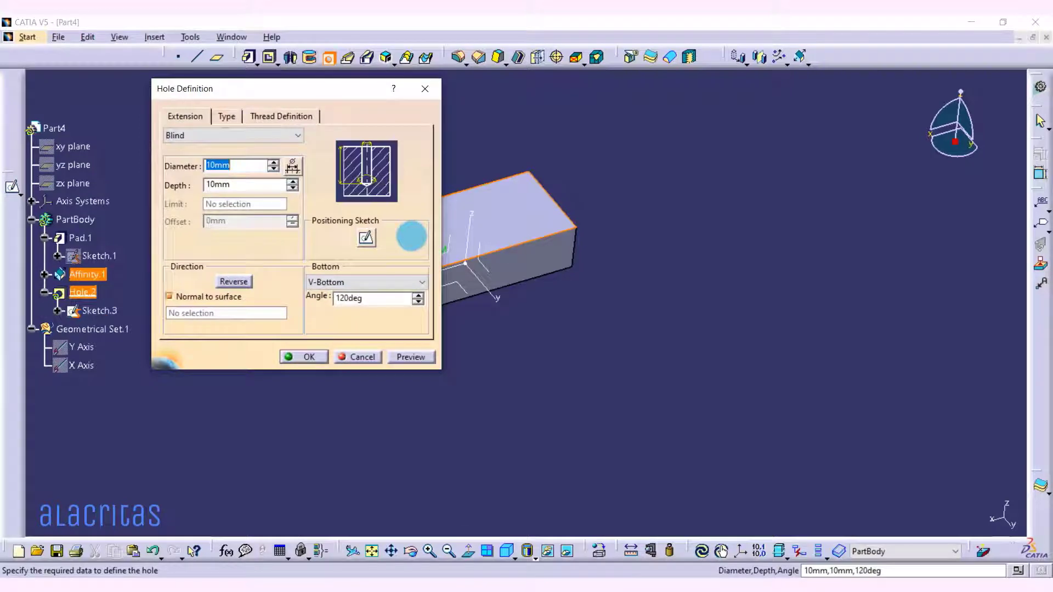
left_click(390, 550)
left_click_drag(430, 409, 496, 414)
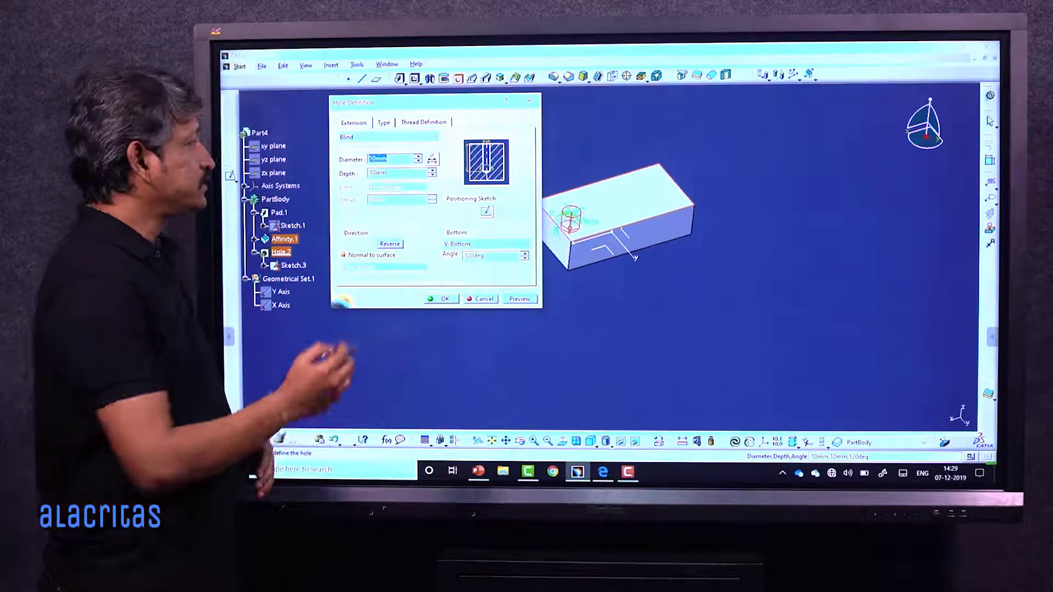
left_click(388, 137)
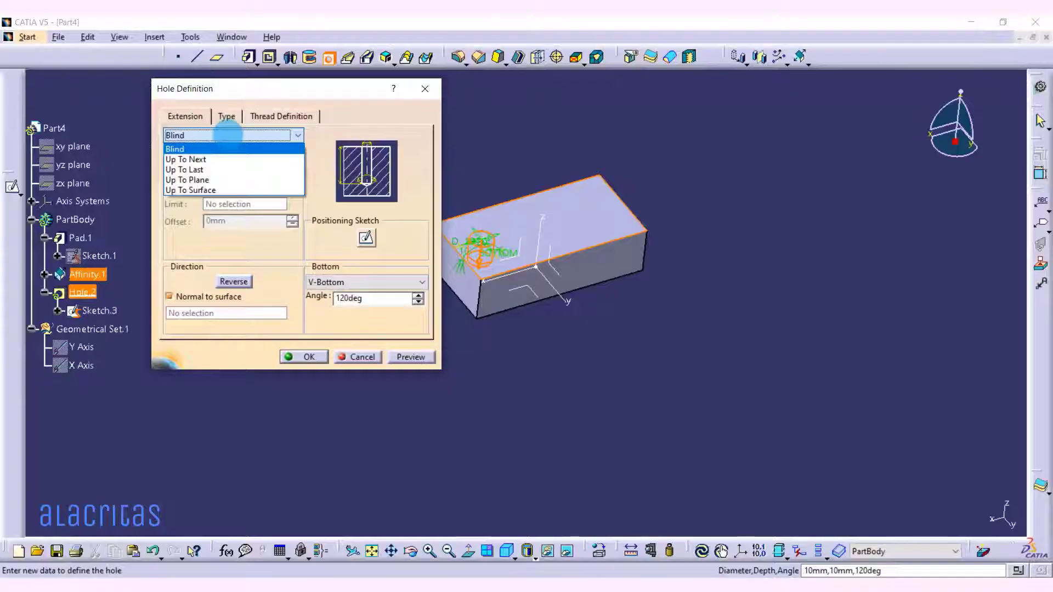
left_click(174, 137)
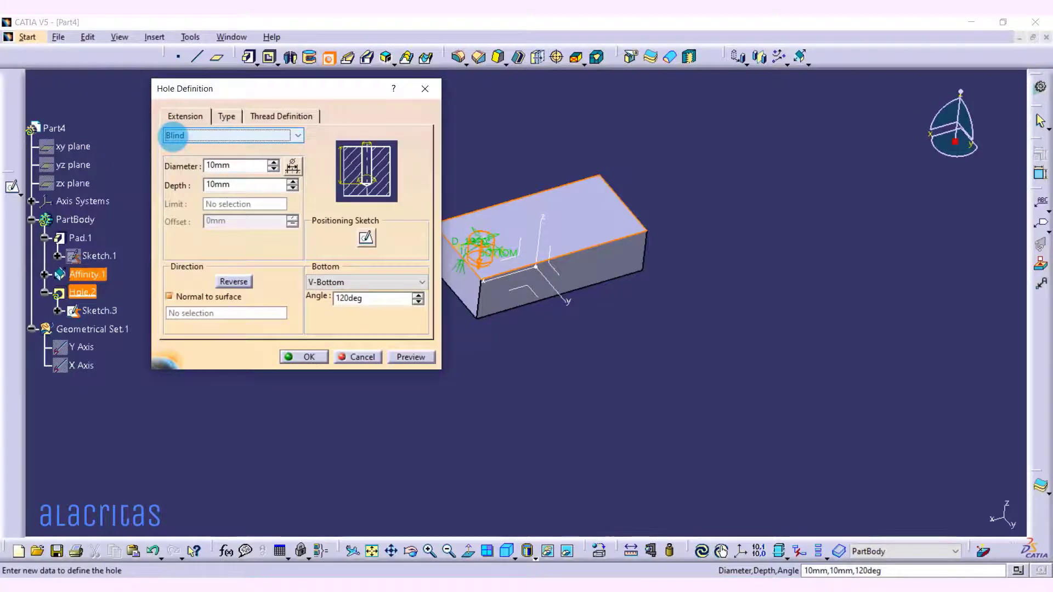
left_click(180, 166)
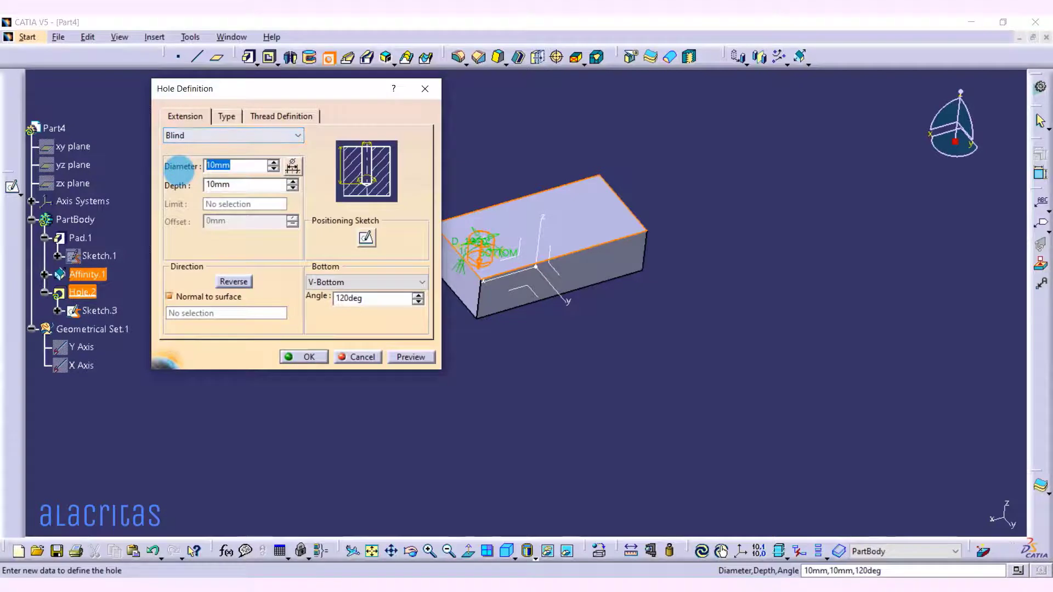
left_click(180, 190)
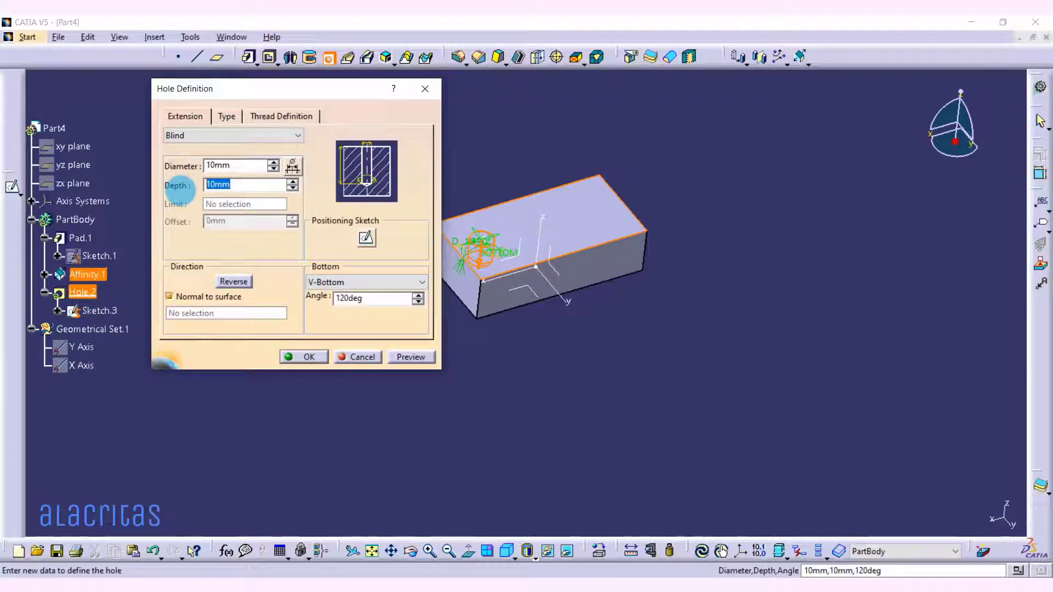
Step: Compare the Flat and V-Bottom options for the hole's bottom and set it to Flat
left_click(324, 282)
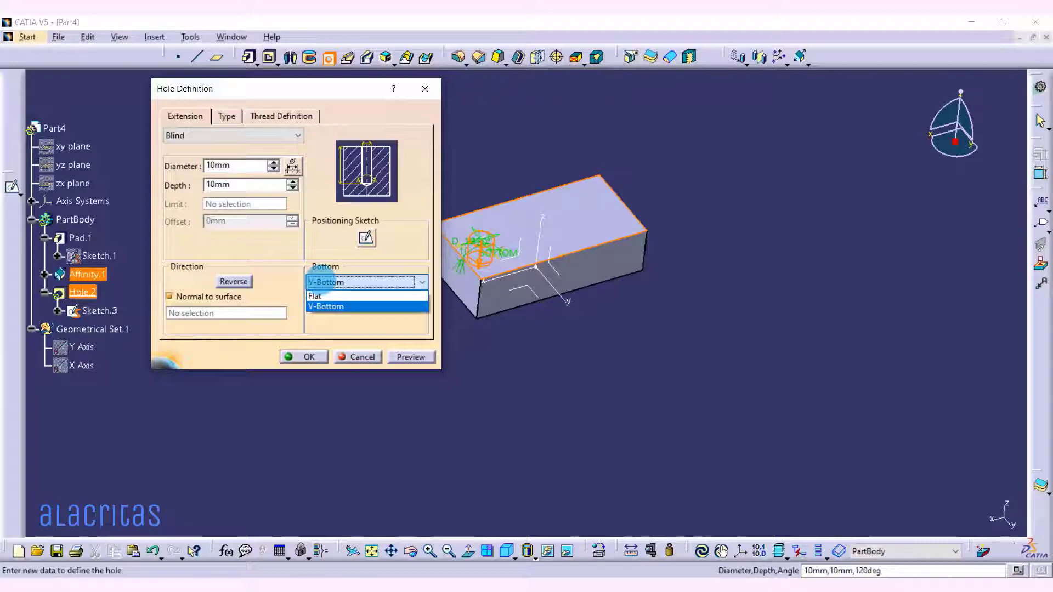
left_click(316, 296)
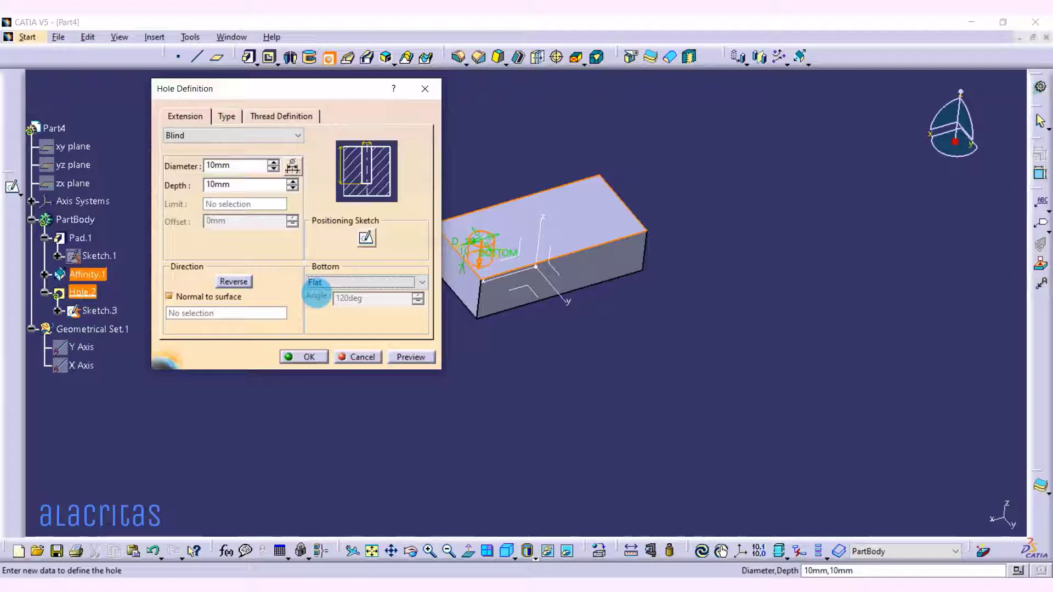
left_click(317, 281)
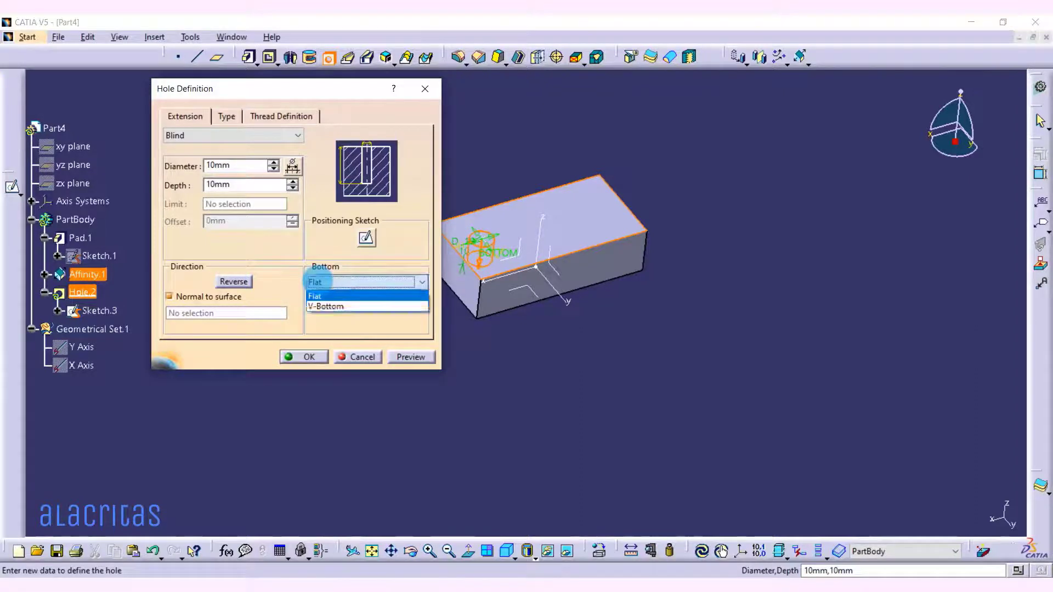
left_click(313, 306)
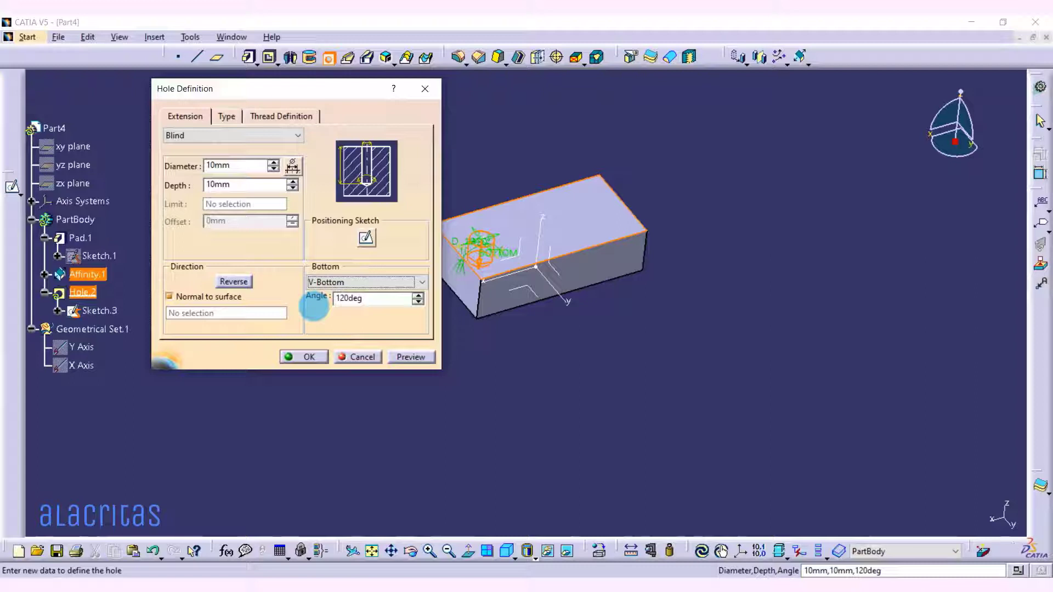
left_click(318, 282)
left_click(316, 293)
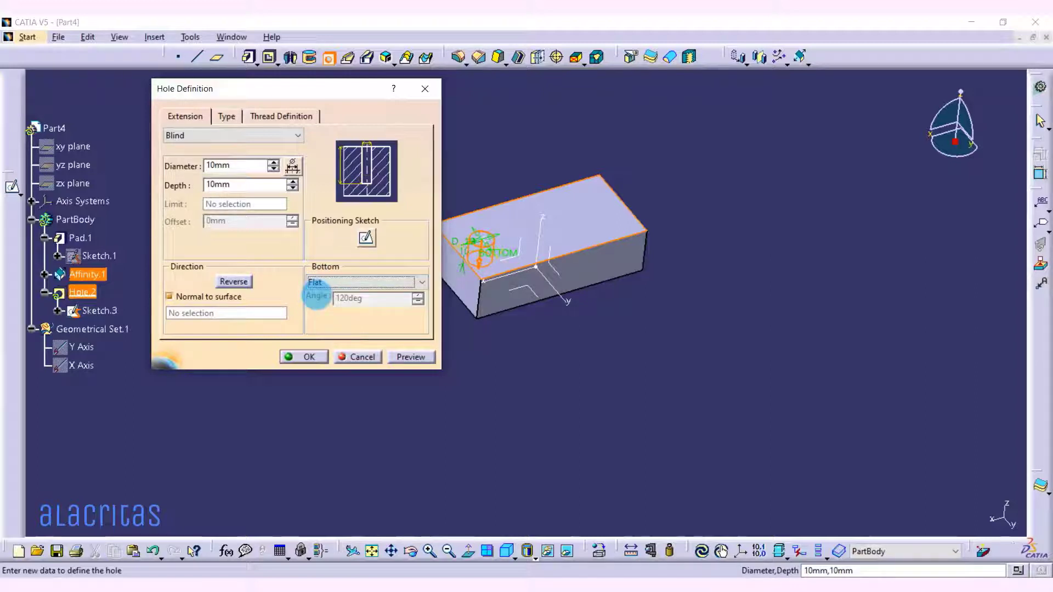
Step: Try the Tapered hole type and examine its angle parameter
left_click(224, 116)
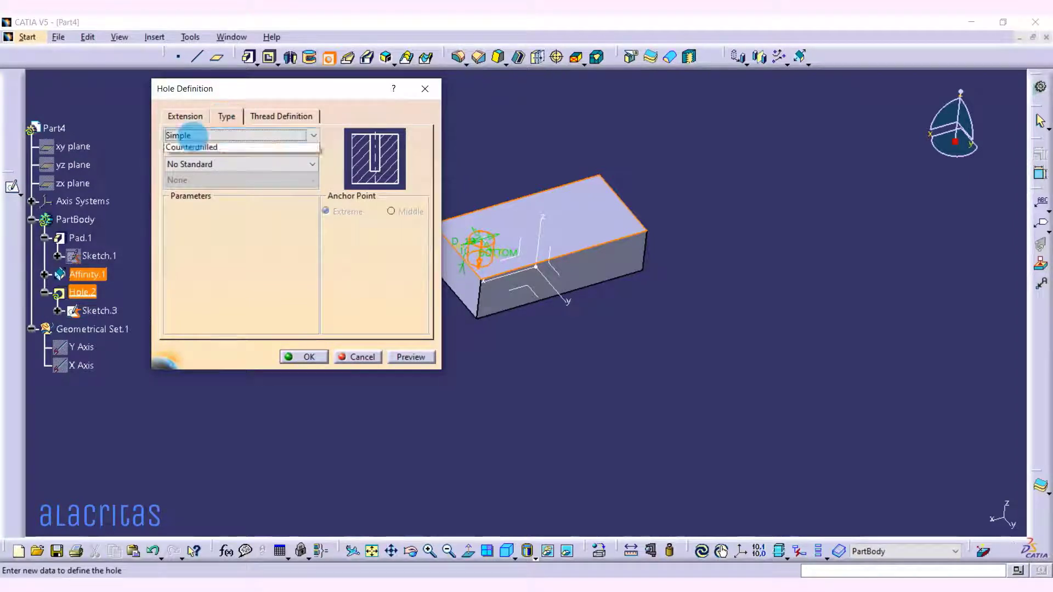
left_click(189, 135)
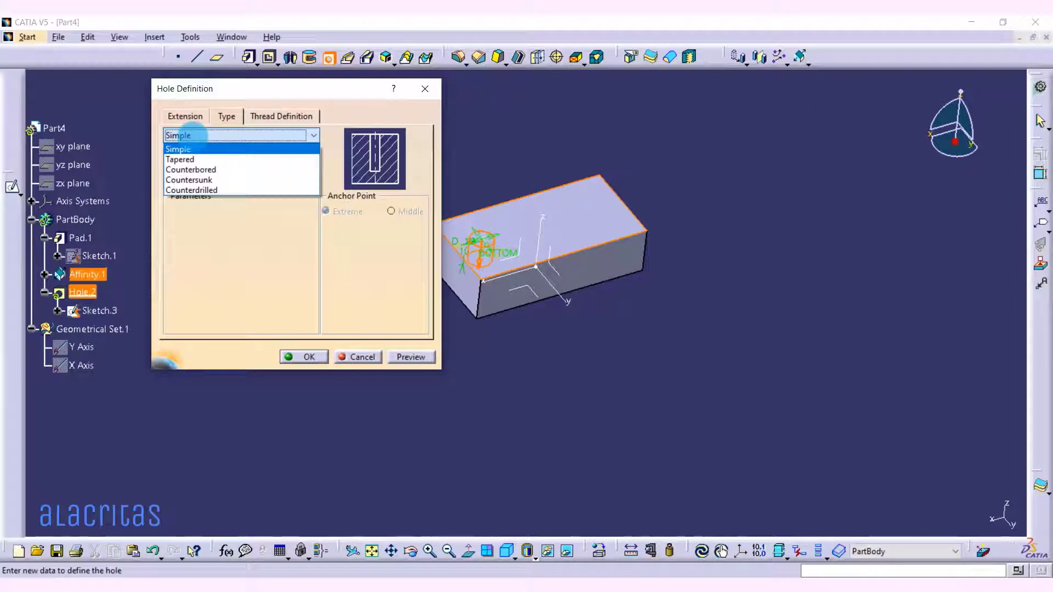
left_click(177, 159)
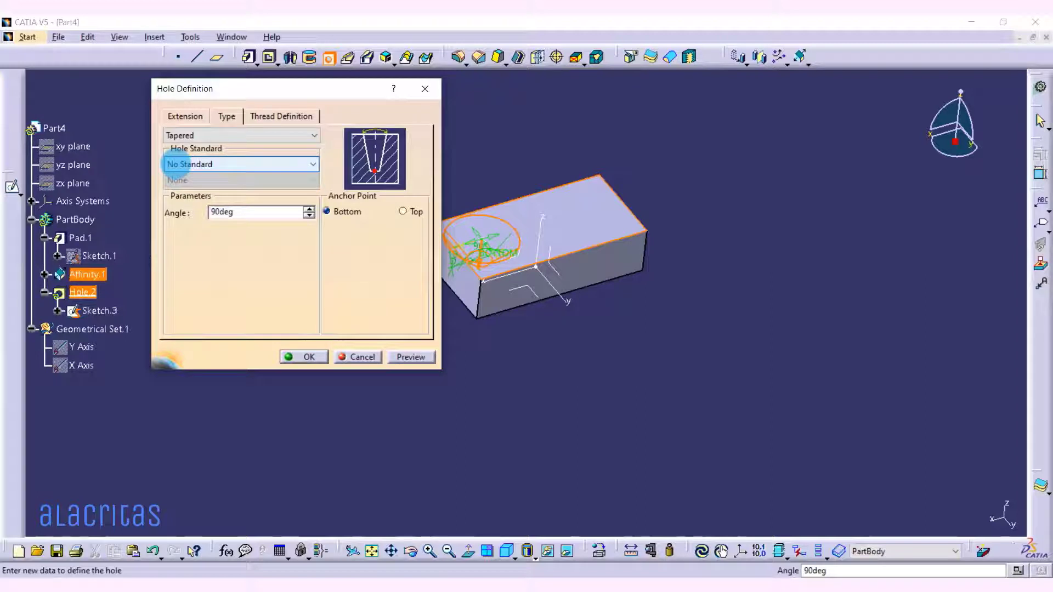
left_click_drag(235, 212, 181, 215)
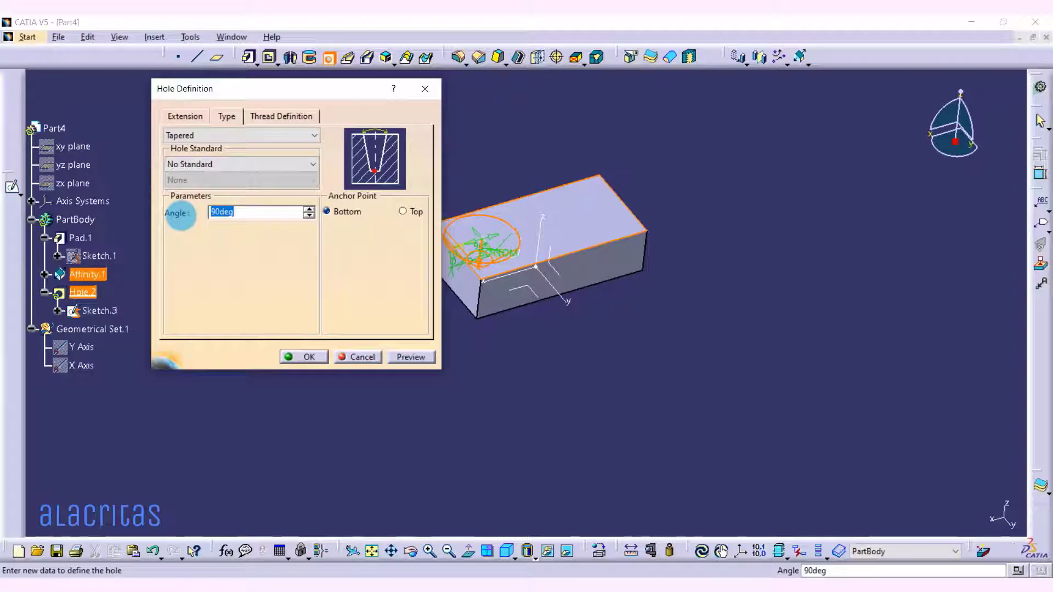
left_click(193, 421)
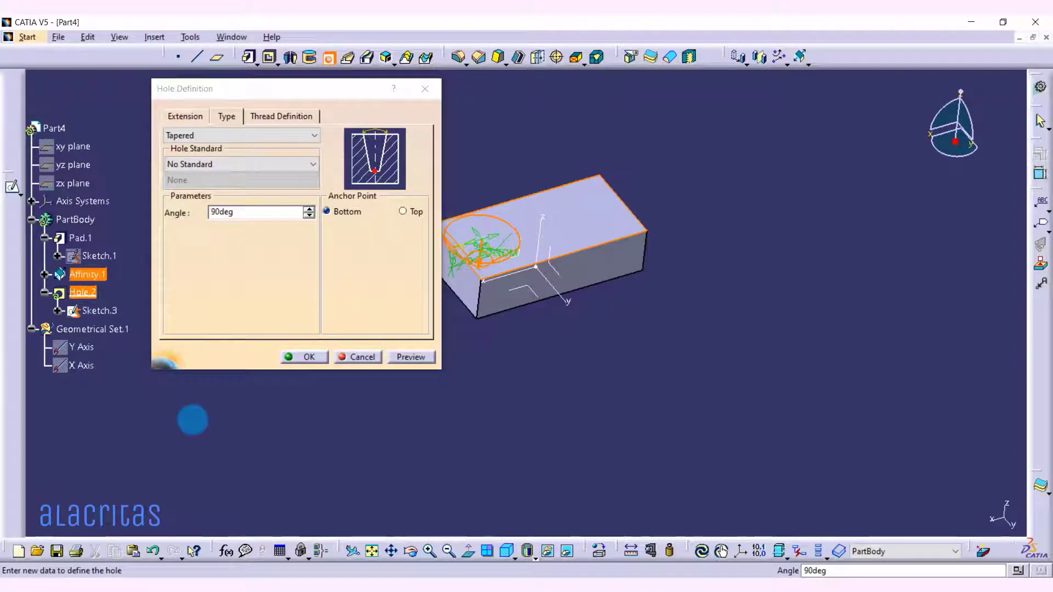
Step: Try the Counterbored, Countersunk and Counterdrilled hole types, and return the hole type to Simple
left_click(183, 135)
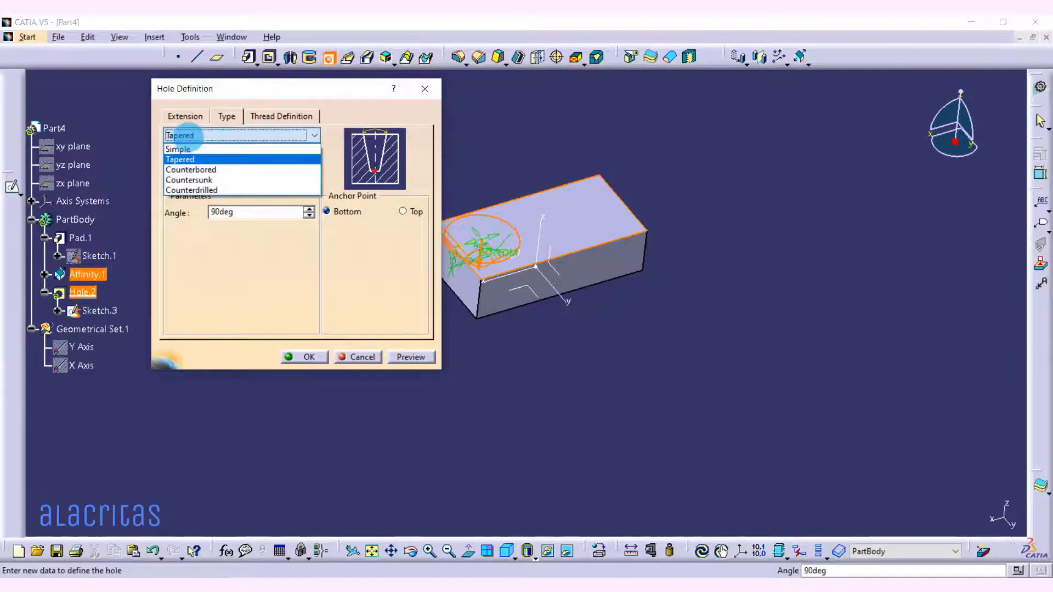
left_click(179, 169)
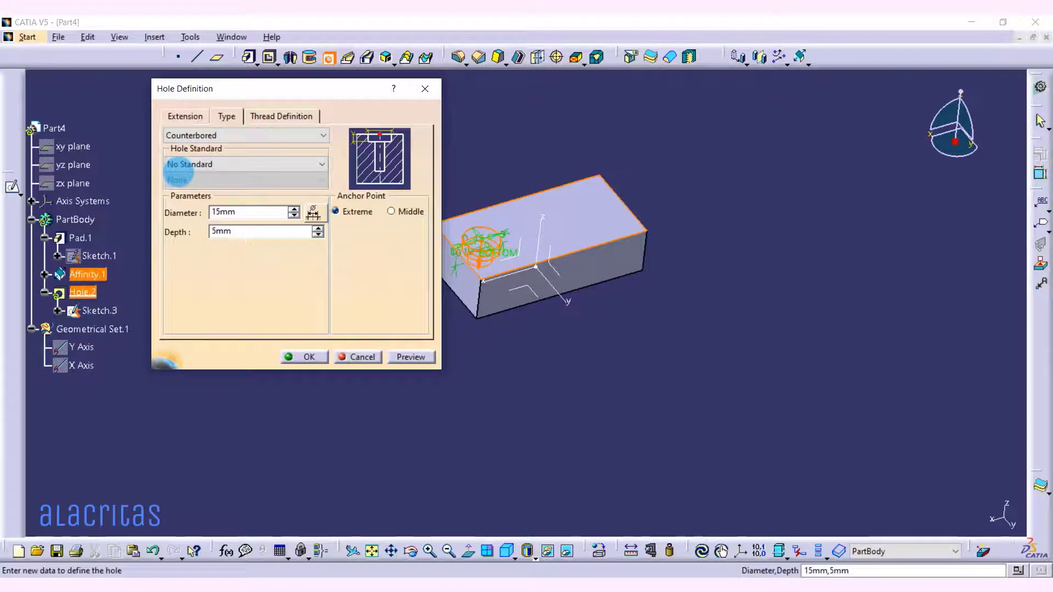
left_click(178, 135)
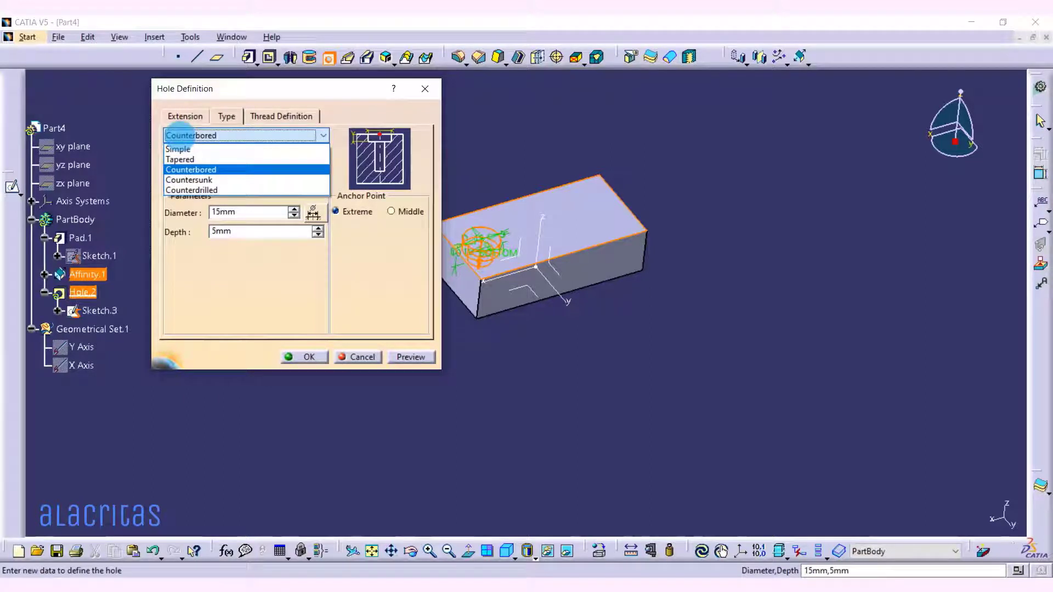
left_click(178, 180)
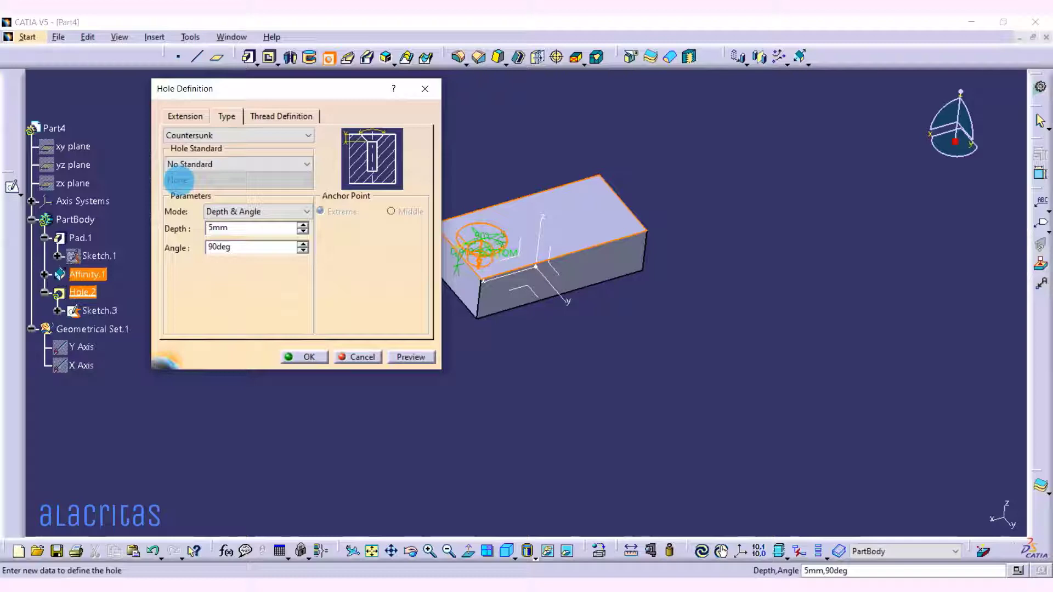
left_click(178, 135)
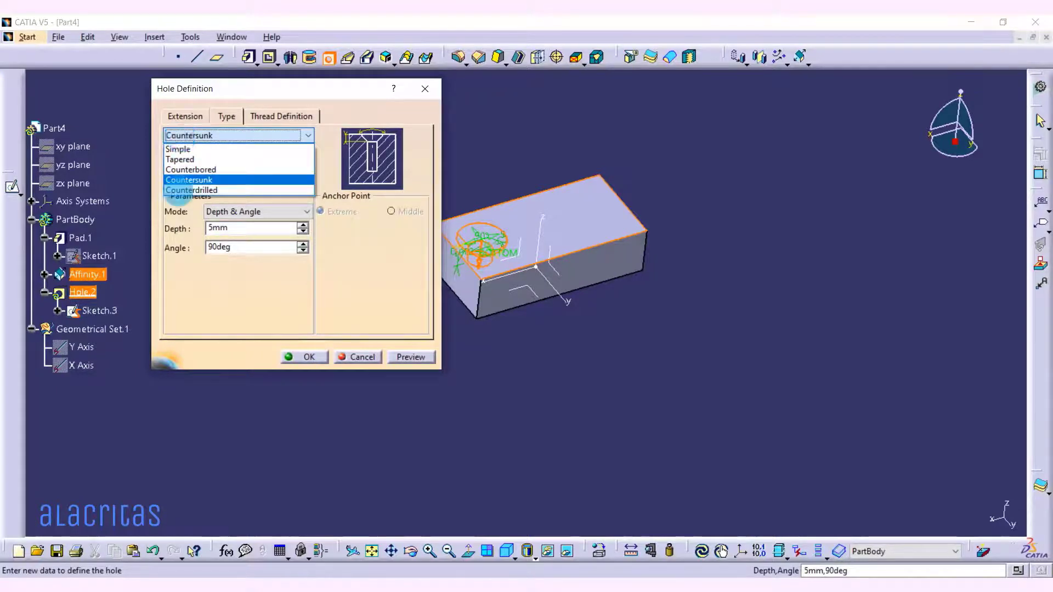
left_click(178, 190)
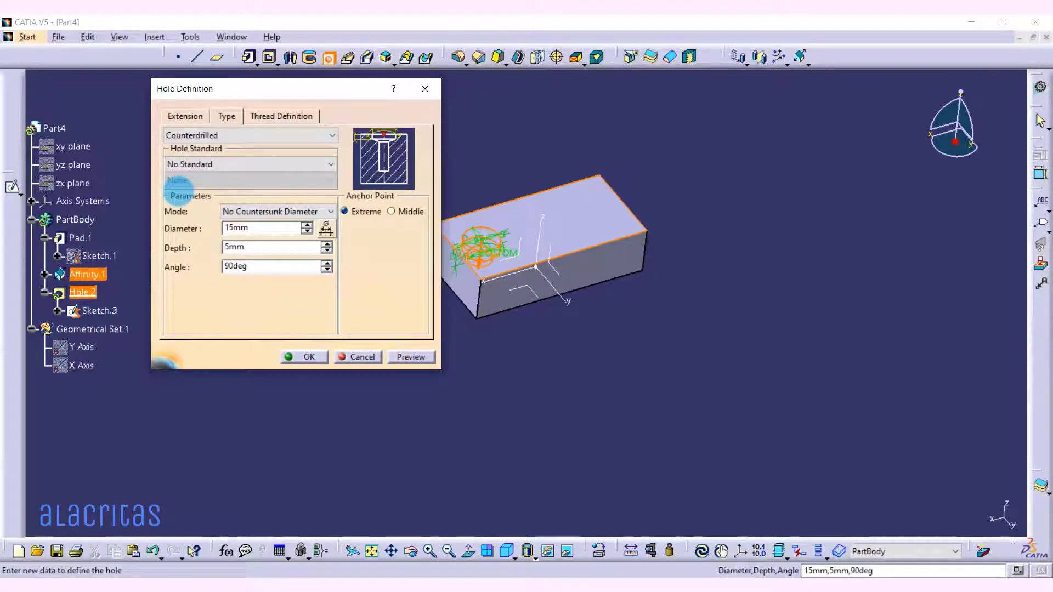
left_click(178, 135)
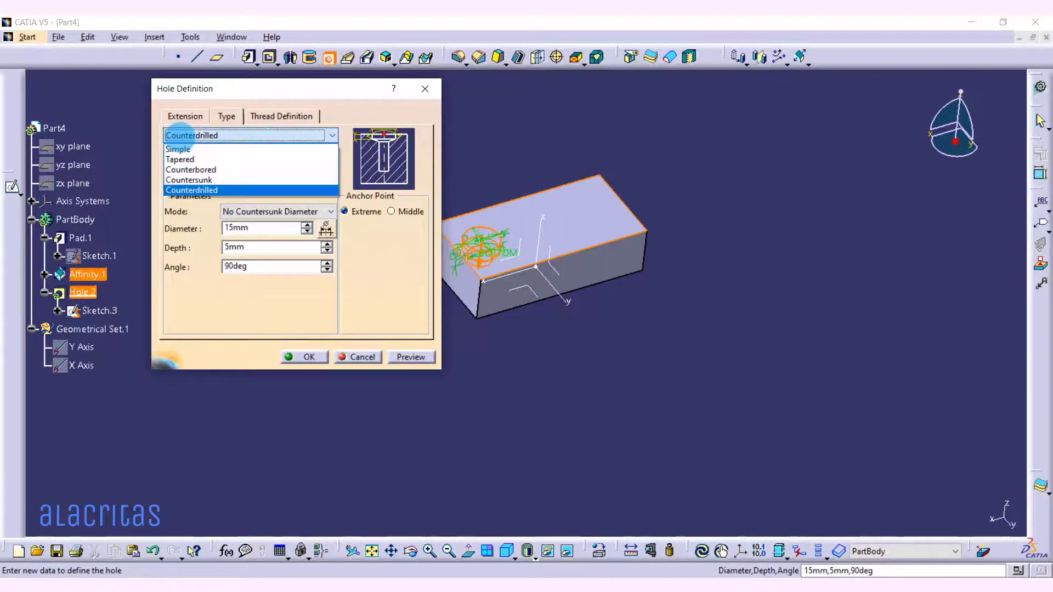
left_click(178, 149)
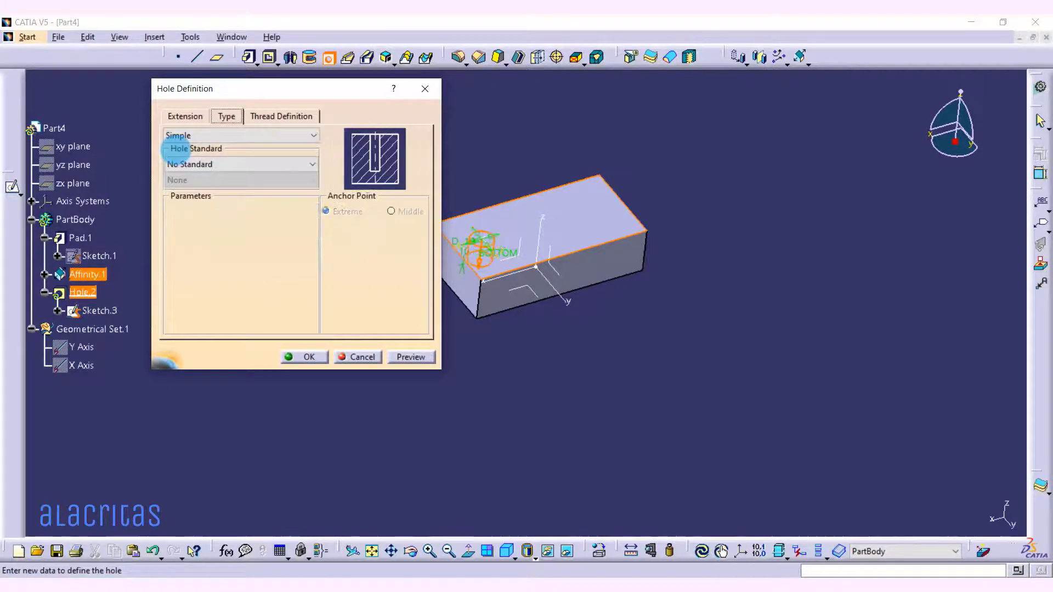
Step: Make the hole threaded, with Dimension as the thread's bottom type
left_click(265, 116)
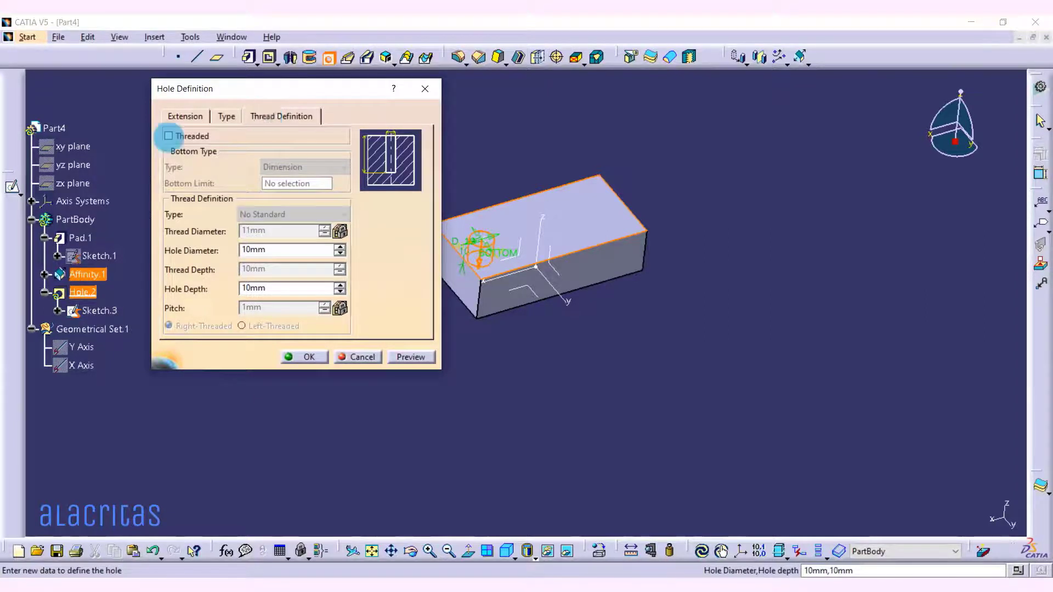
left_click(168, 136)
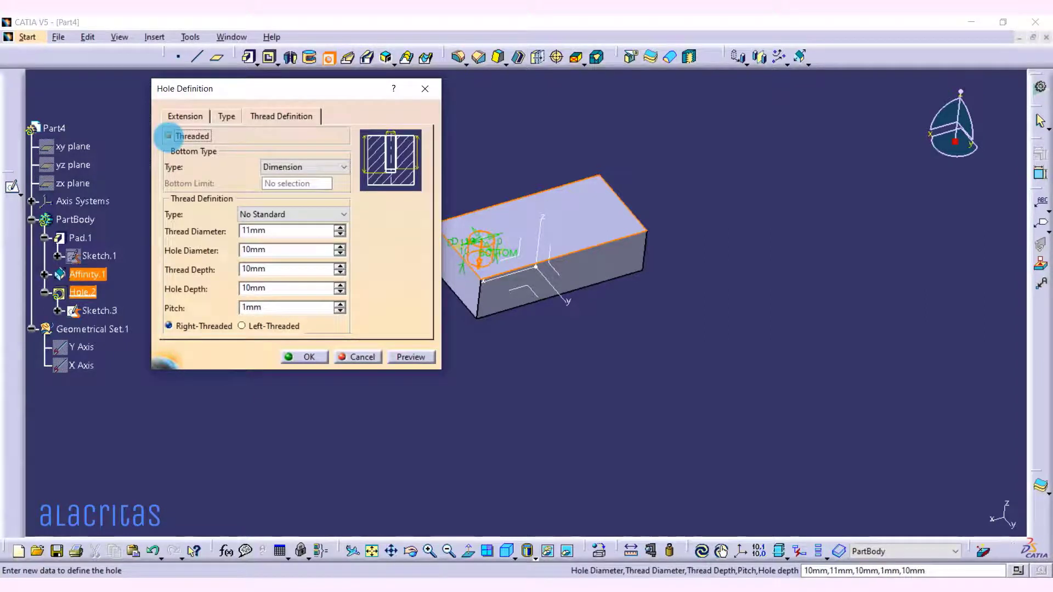
left_click(270, 167)
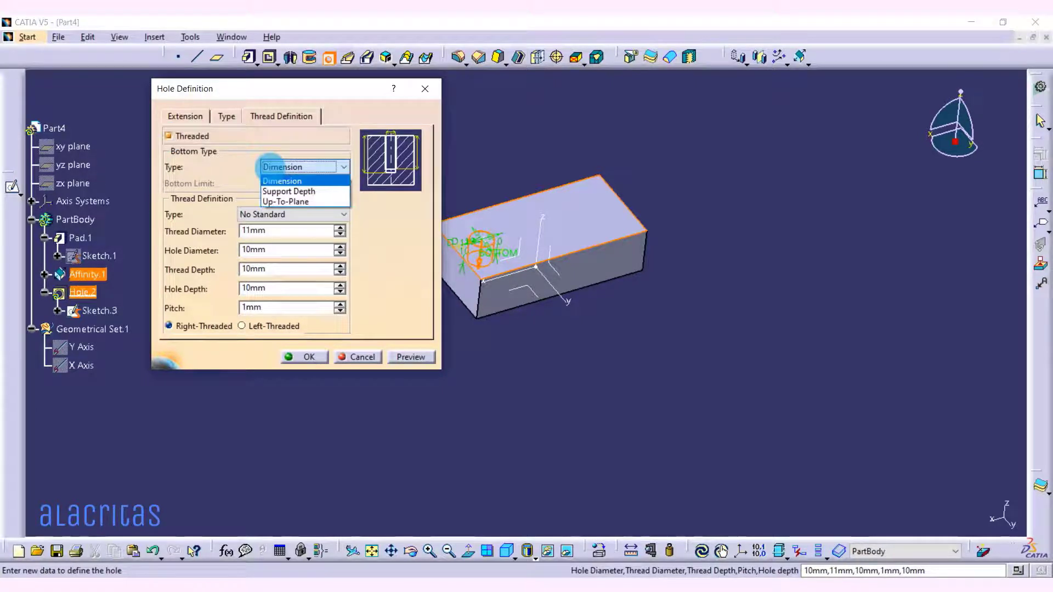
left_click(272, 181)
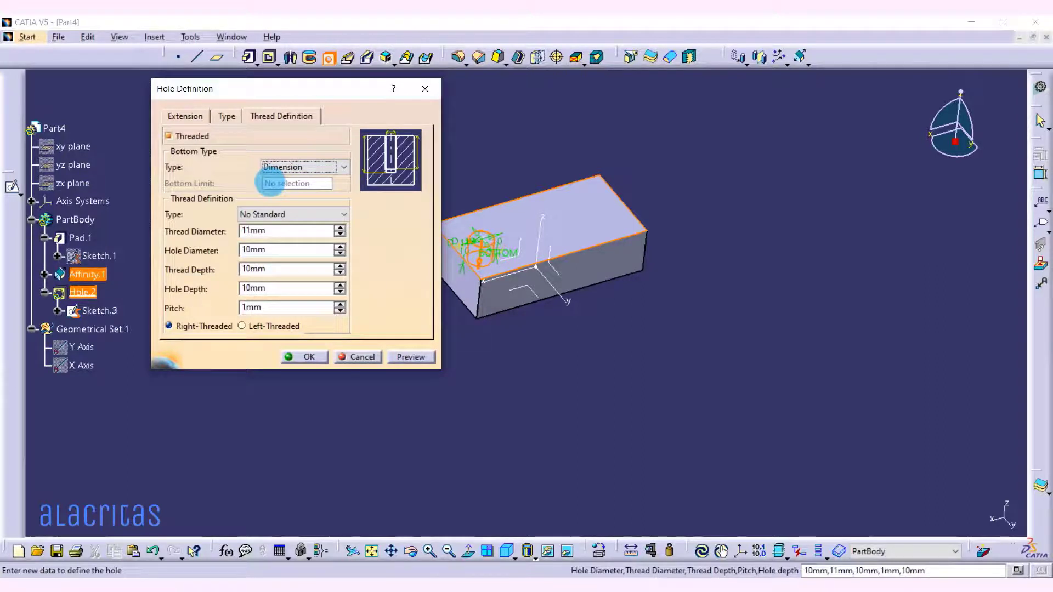
Step: Set the thread type to Metric Thick Pitch and the thread description to M8
left_click(254, 213)
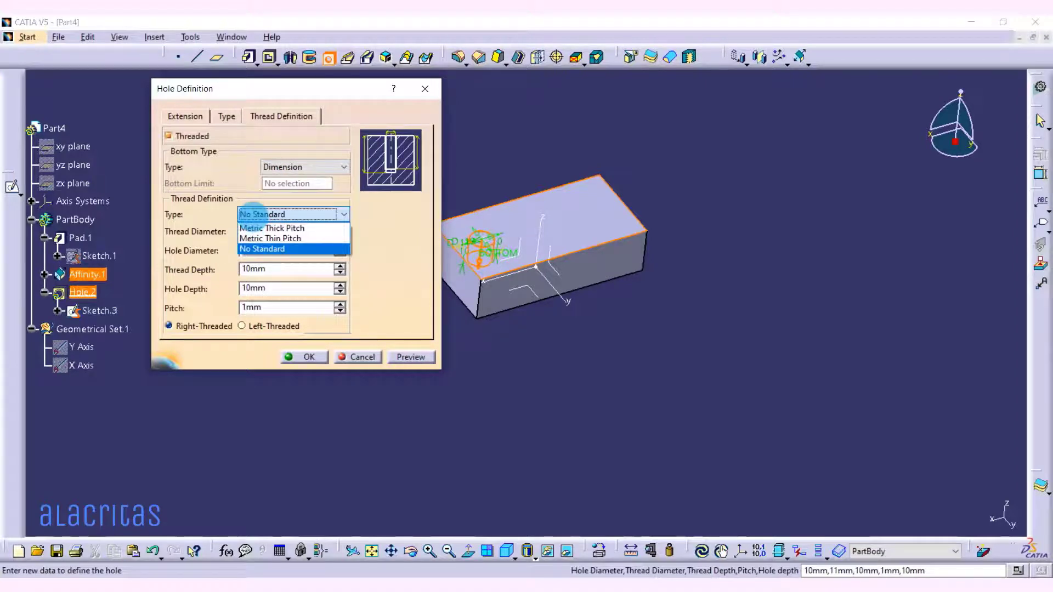
left_click(250, 228)
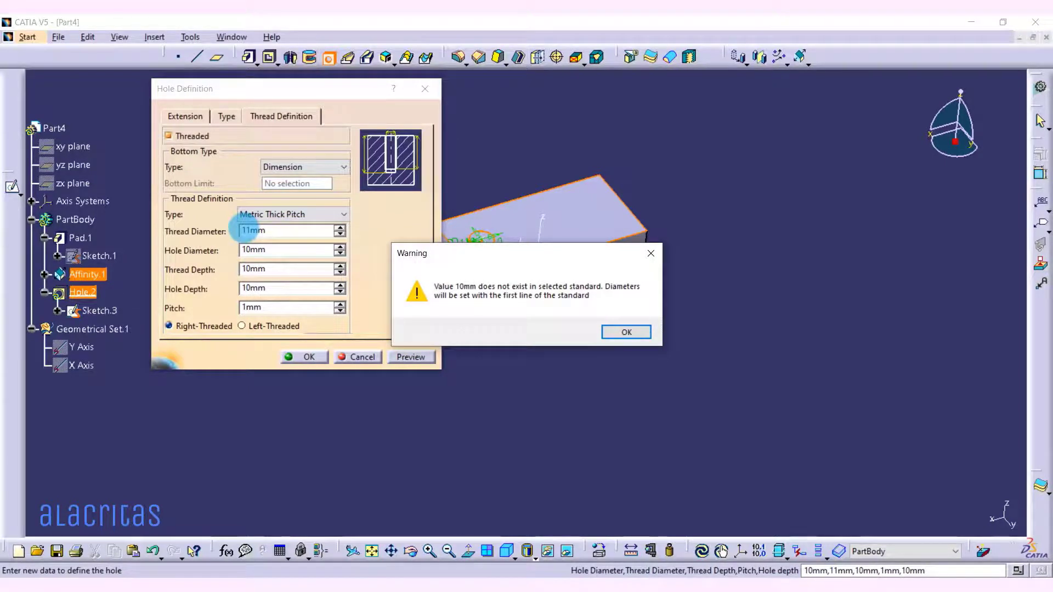
left_click(618, 332)
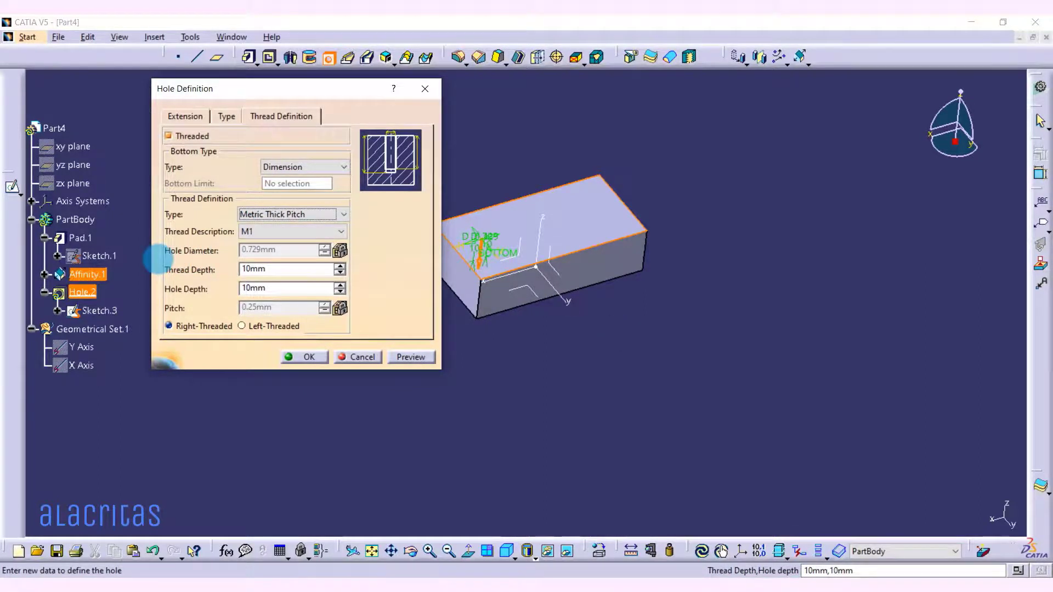
left_click(249, 231)
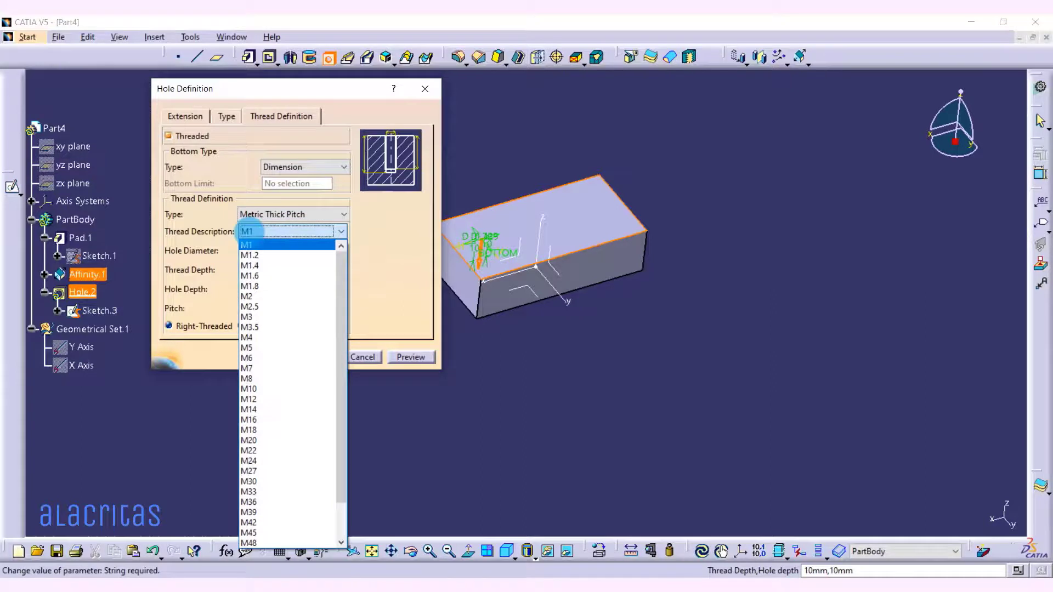
left_click(247, 378)
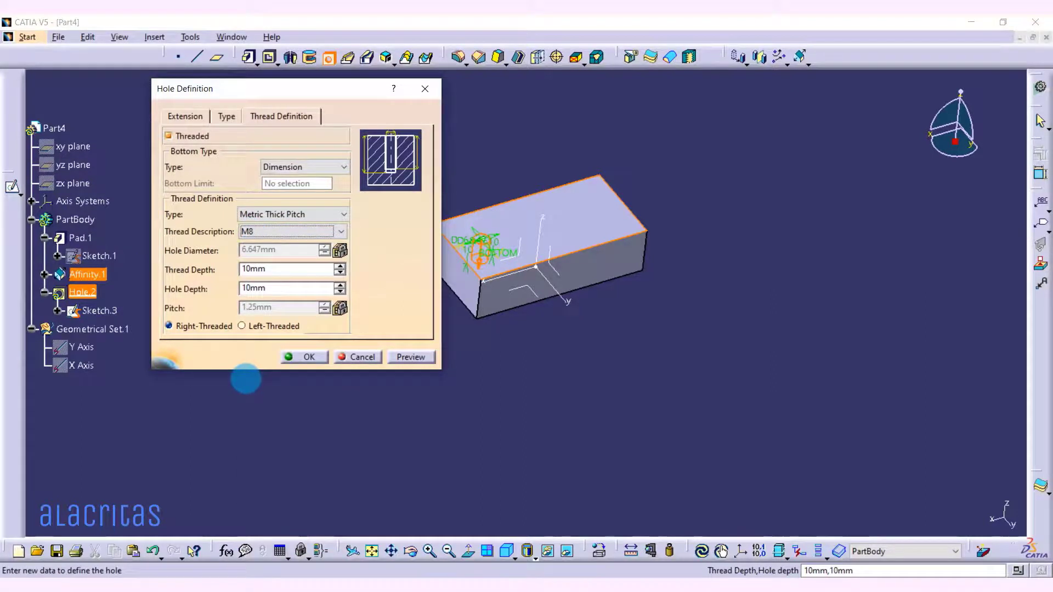
left_click(250, 231)
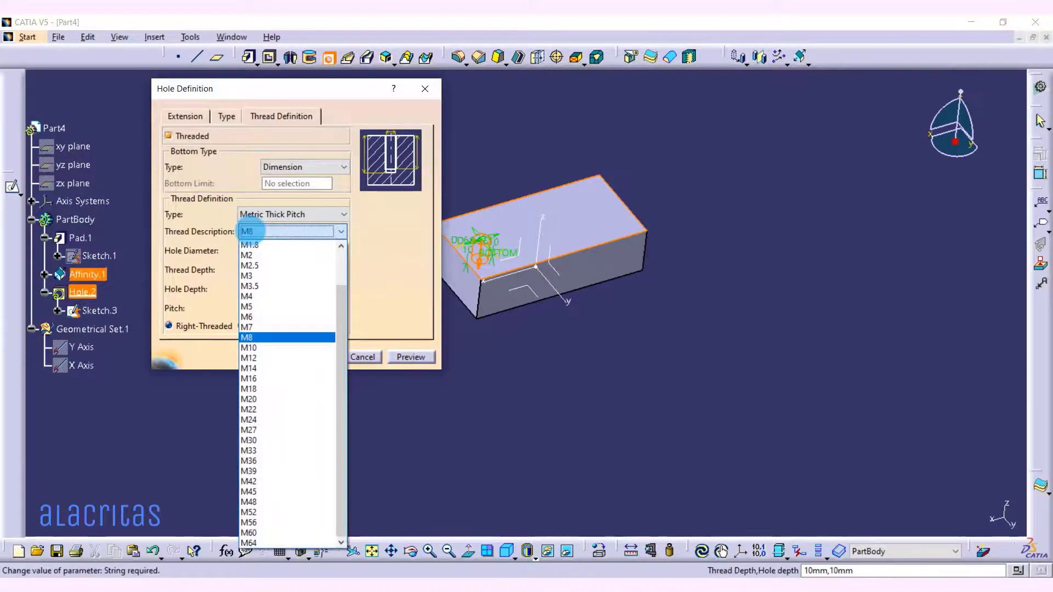
left_click(243, 337)
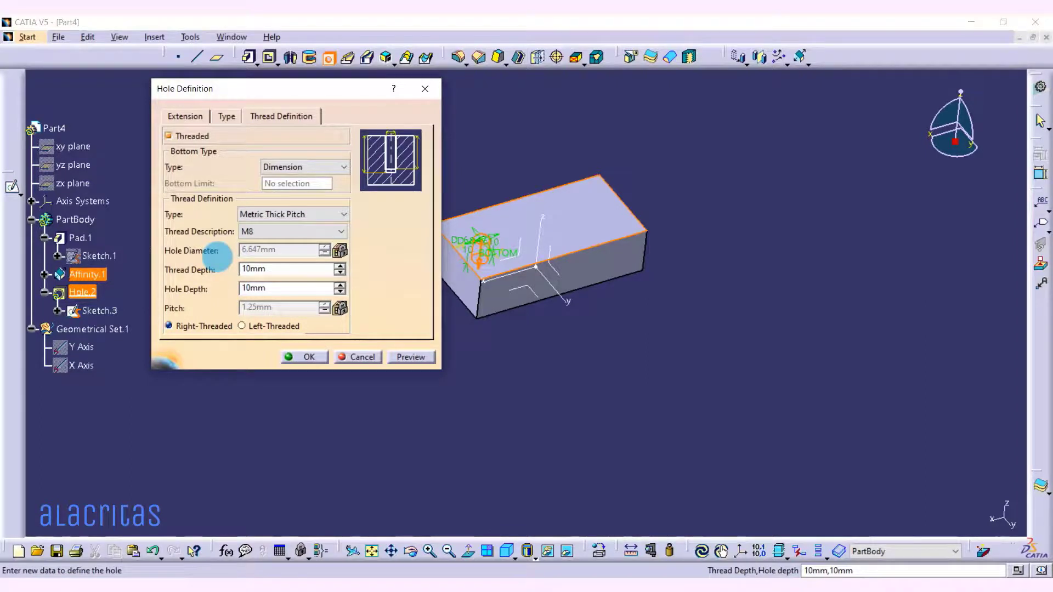
Step: Create the threaded hole with 10 mm thread depth and 10 mm hole depth, and collapse its branch in the specification tree
left_click(225, 270)
left_click(220, 289)
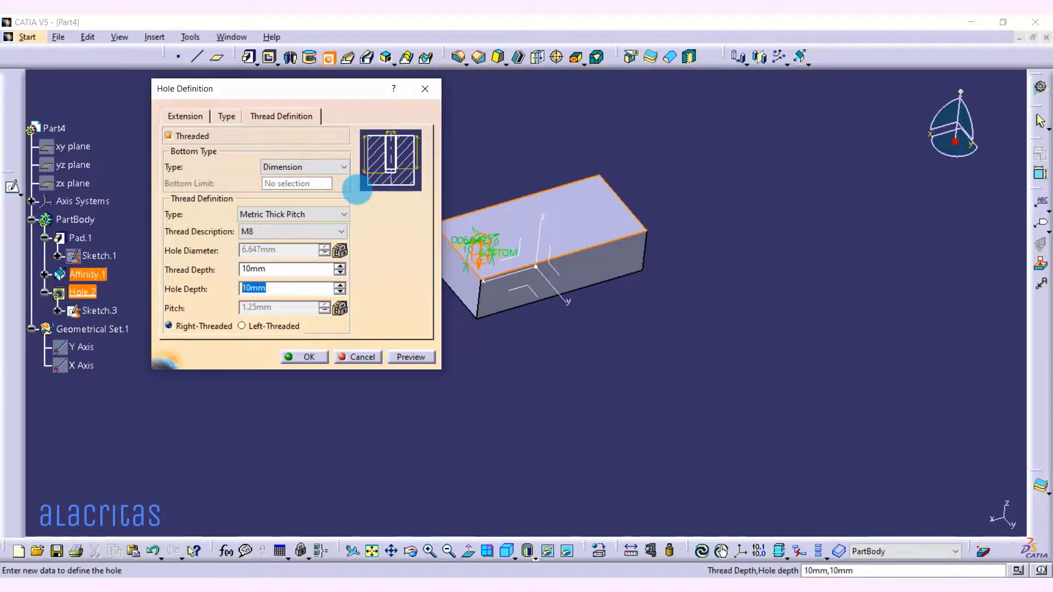
left_click(305, 357)
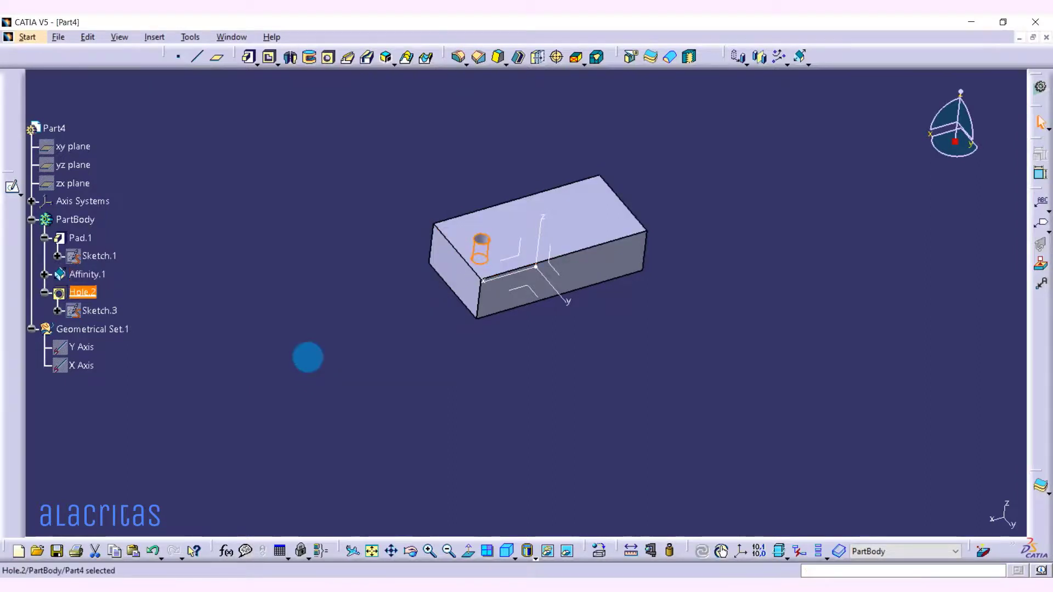
left_click(341, 357)
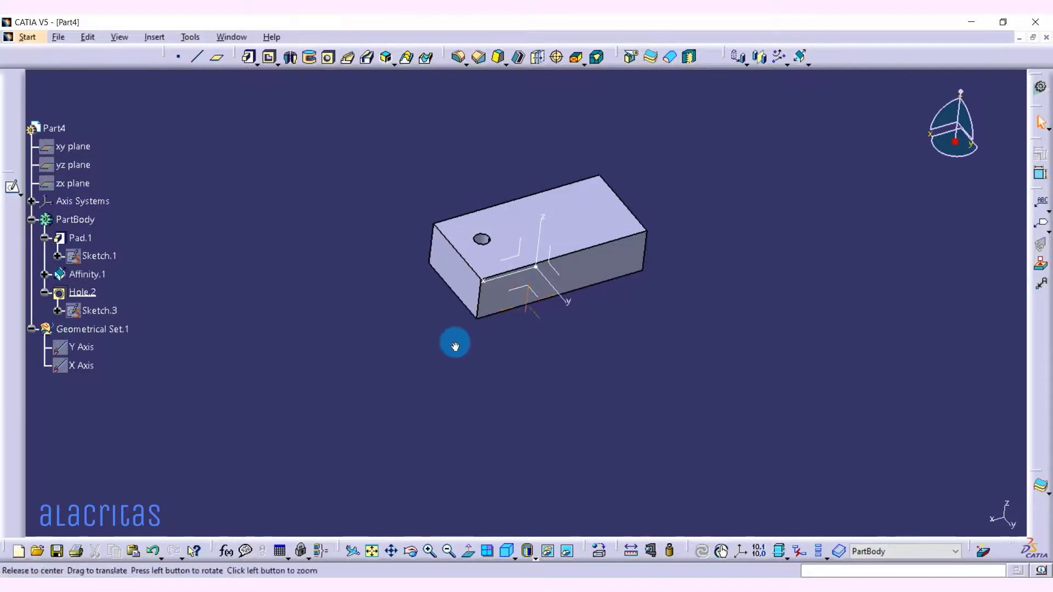
middle_click_drag(453, 343, 542, 373)
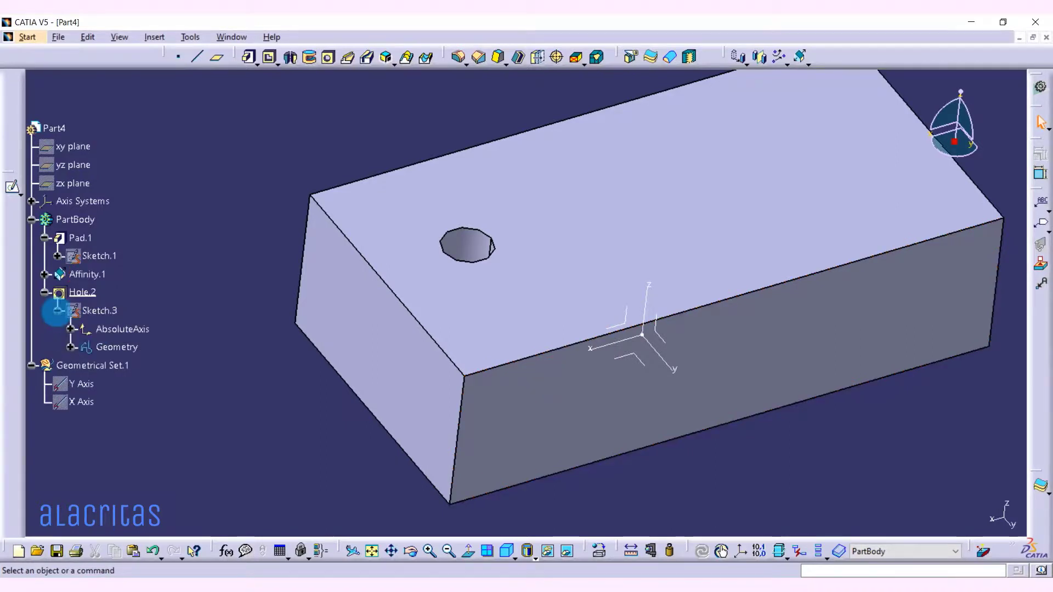
left_click(45, 293)
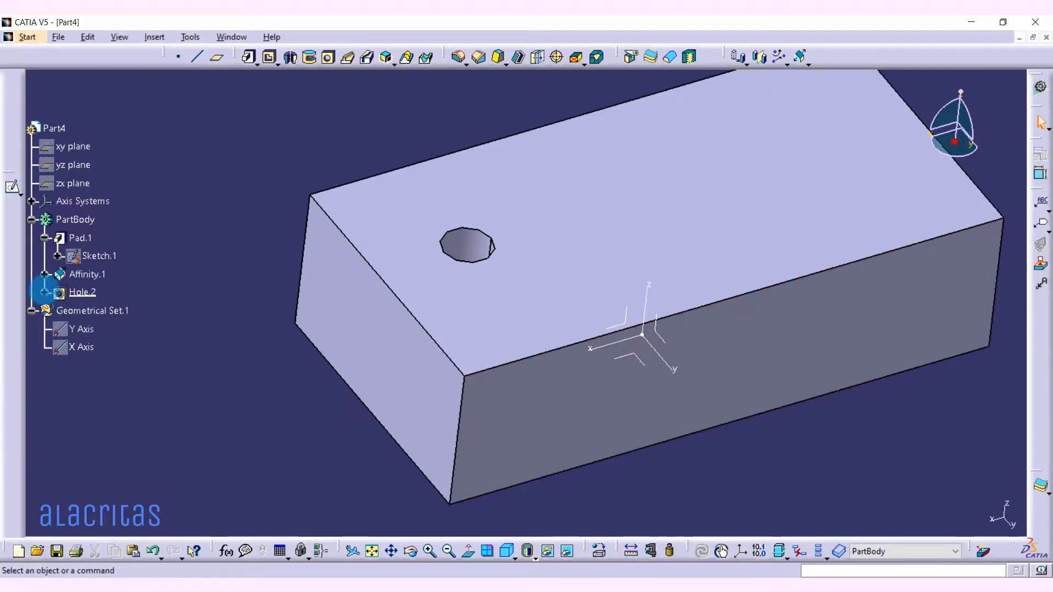